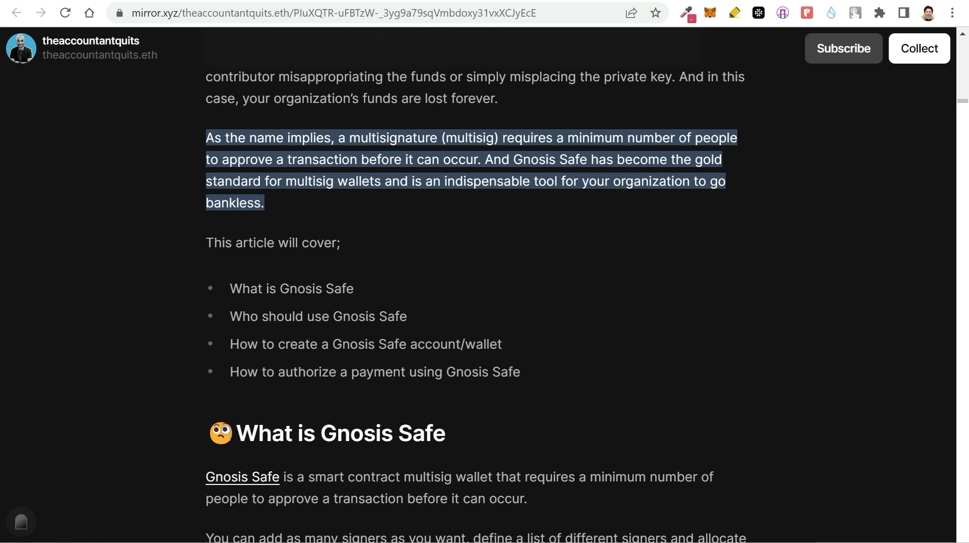
- Switch to the Safe web app and connect the MetaMask wallet to it
click(605, 1)
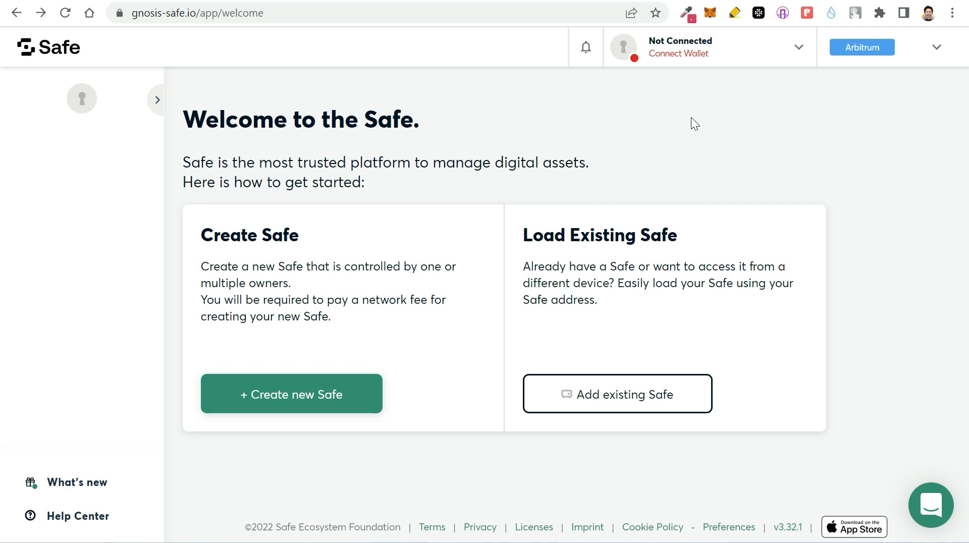
click(671, 55)
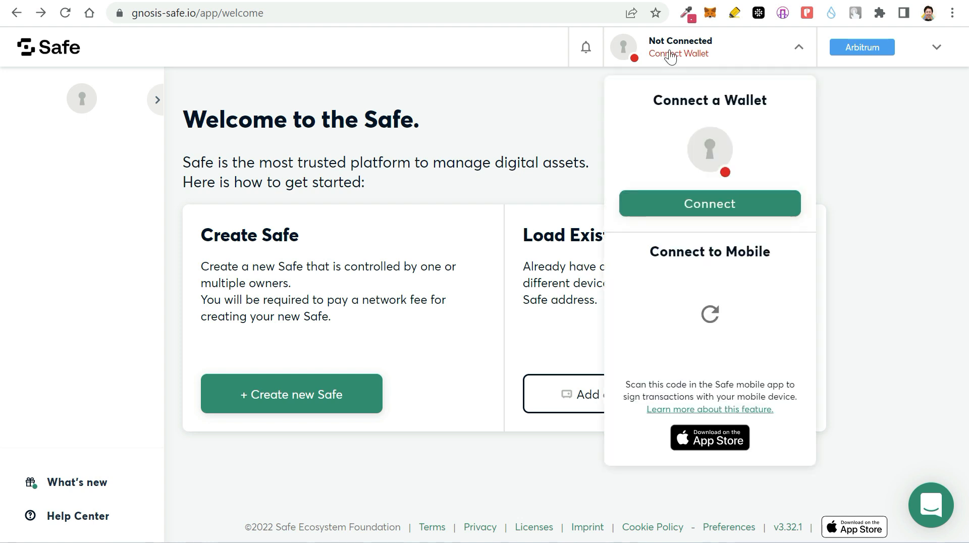
click(712, 203)
click(325, 300)
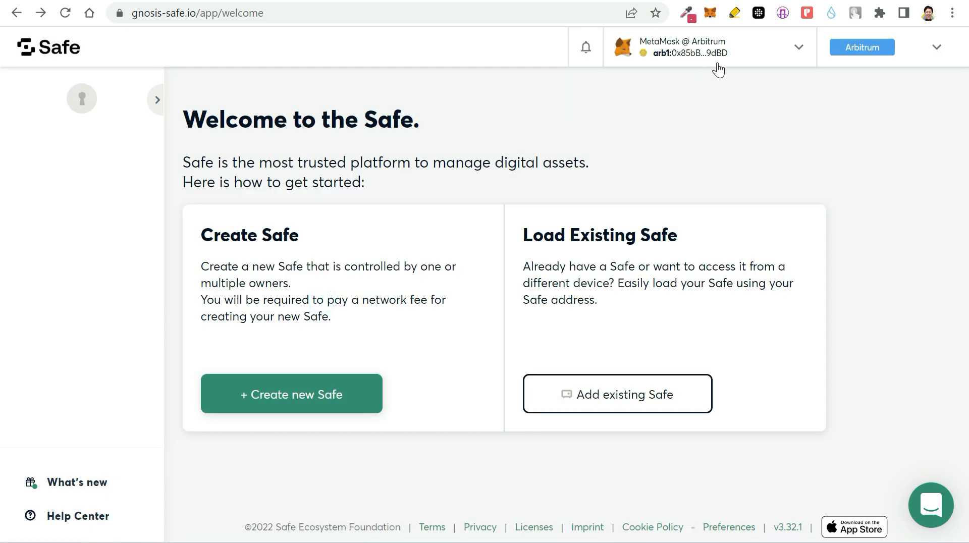
- Select Arbitrum as the Safe network and check which network the MetaMask wallet uses
click(936, 49)
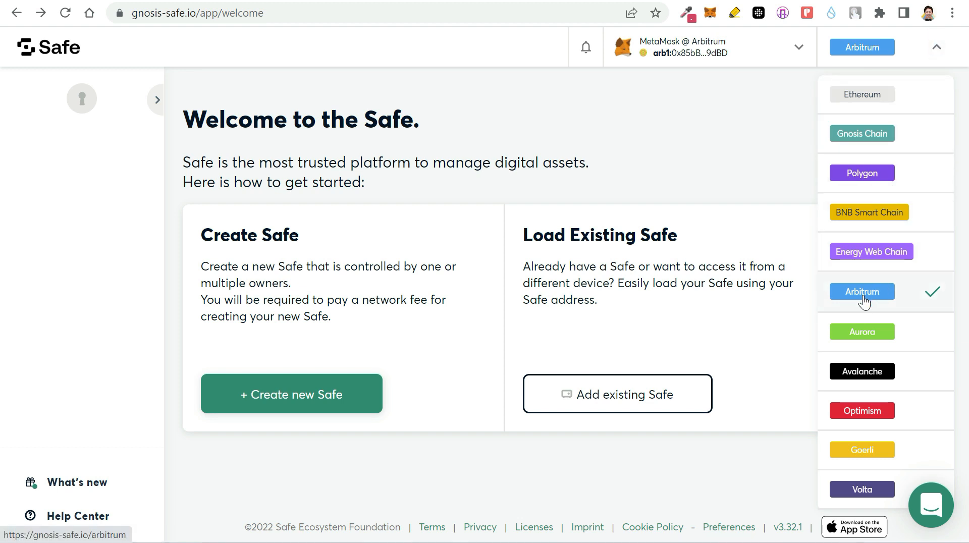
click(862, 296)
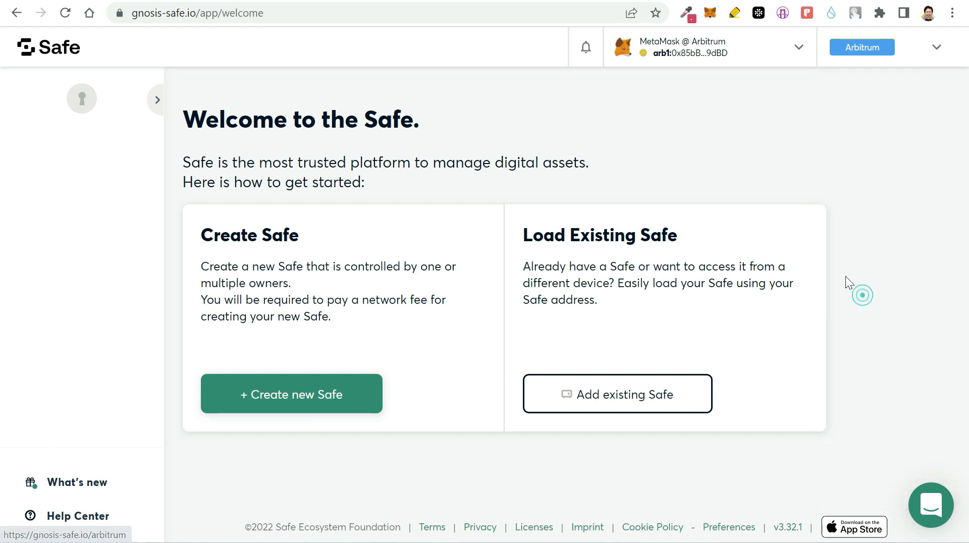
click(596, 1)
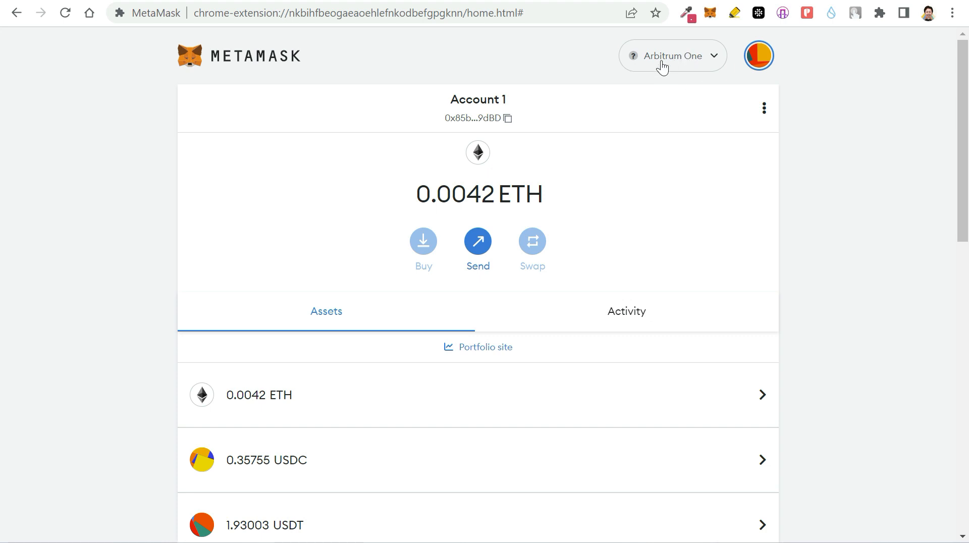
click(609, 1)
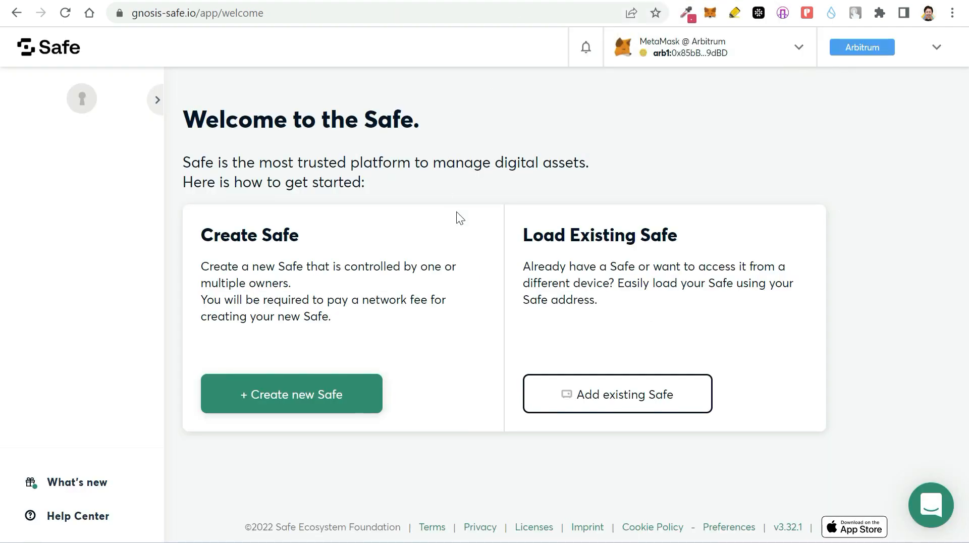
- Start creating a new Safe with the connected wallet and name it Coin Gyaan
click(316, 398)
click(593, 292)
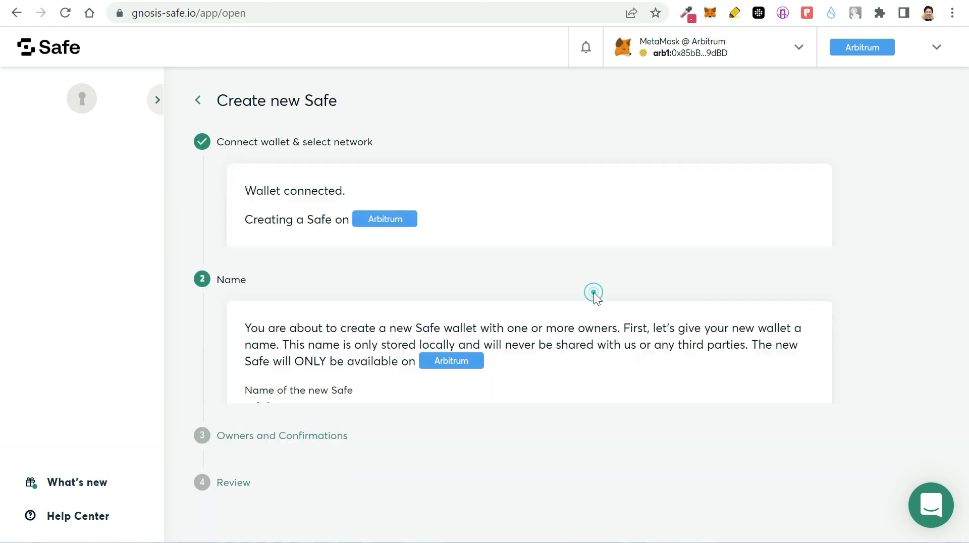
click(315, 335)
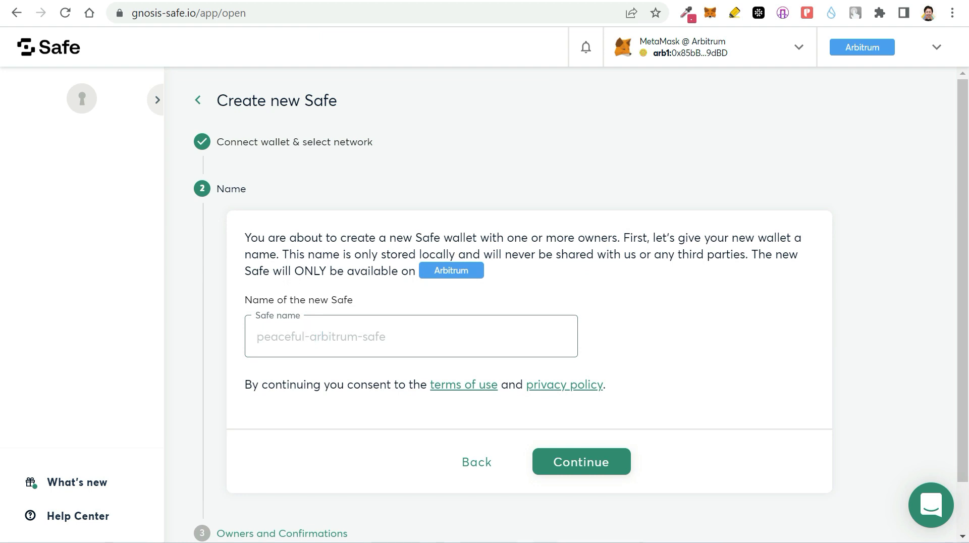
text(Coin Gyaan)
click(580, 464)
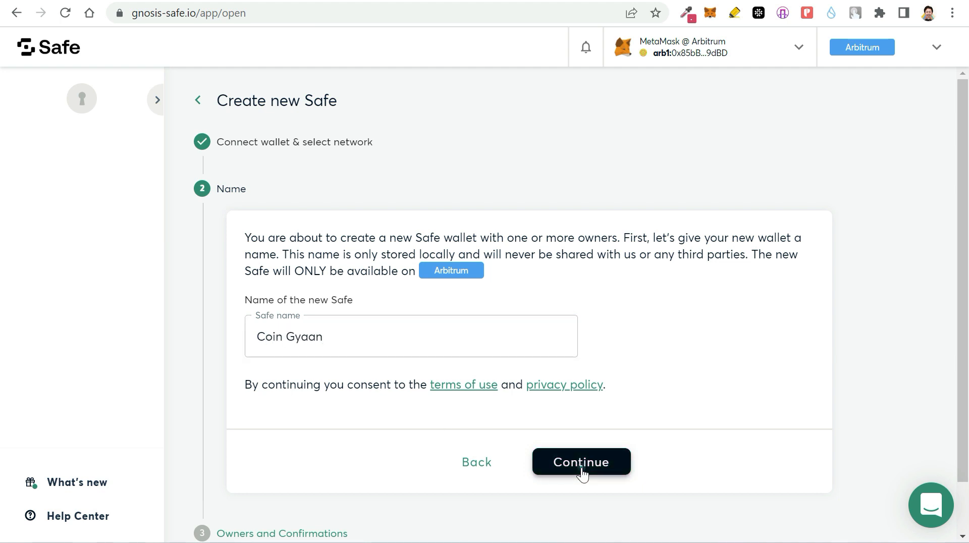
- Enter the owner's name for the connected wallet address and proceed to the review with only that owner
click(315, 265)
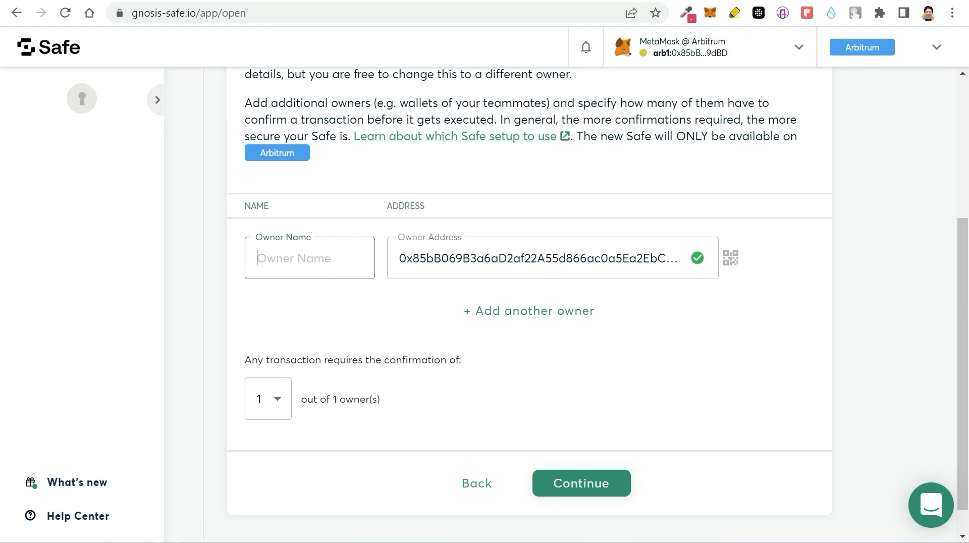
text(MK)
click(639, 347)
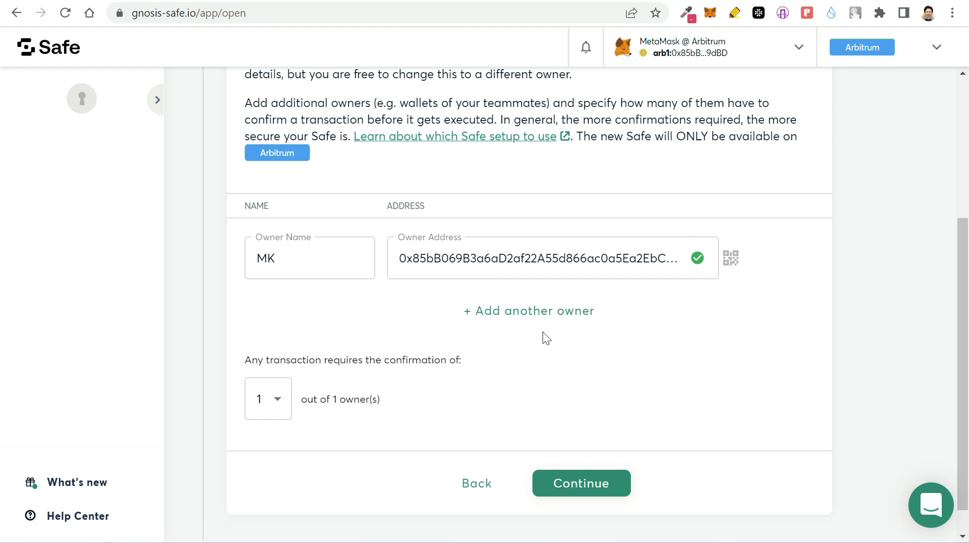
click(523, 313)
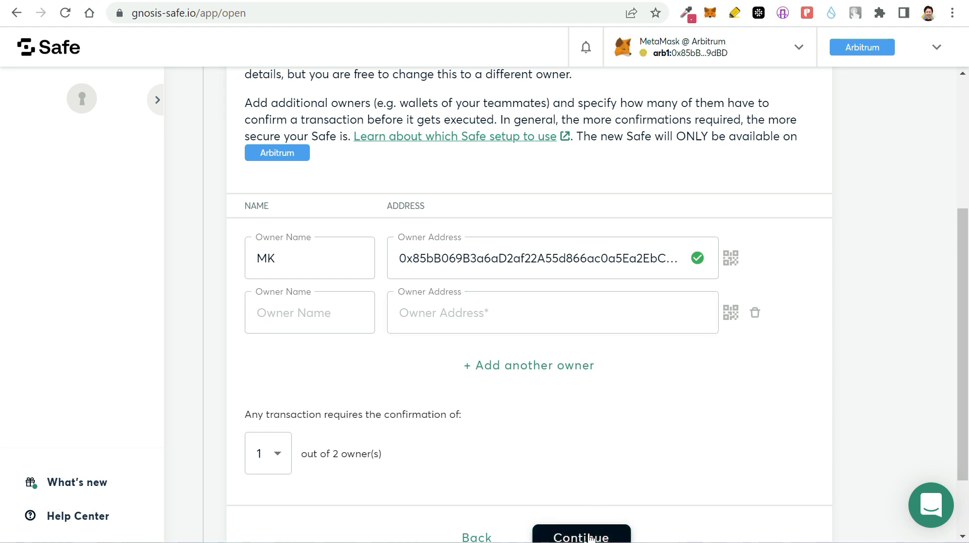
click(756, 314)
scroll(625, 370, down, 1)
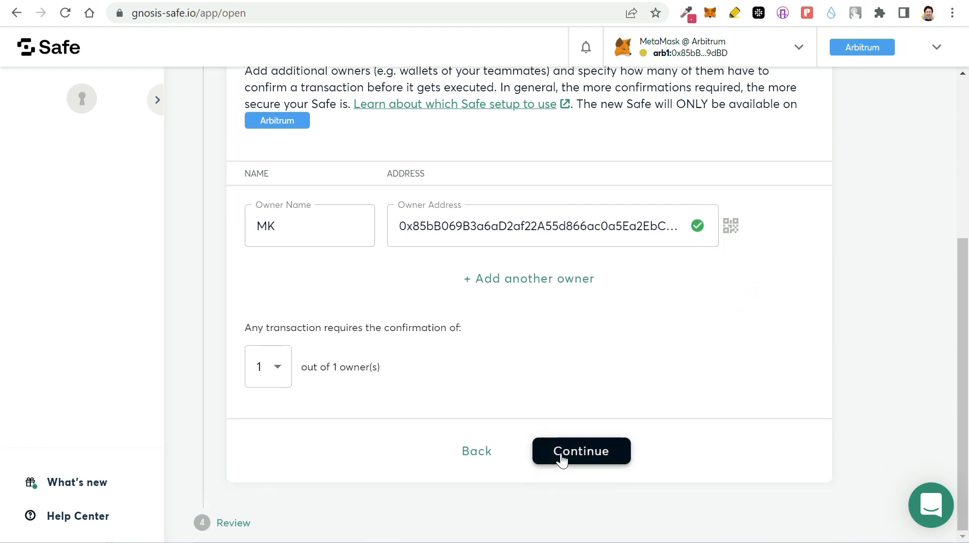
click(562, 461)
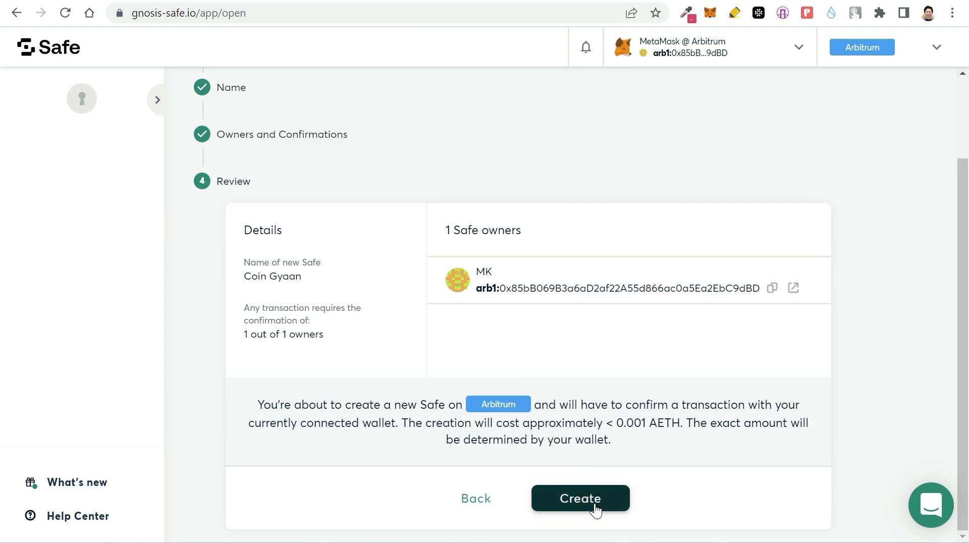
- Create the Safe, approve its creation transaction in MetaMask, and open the new Safe's dashboard
click(580, 499)
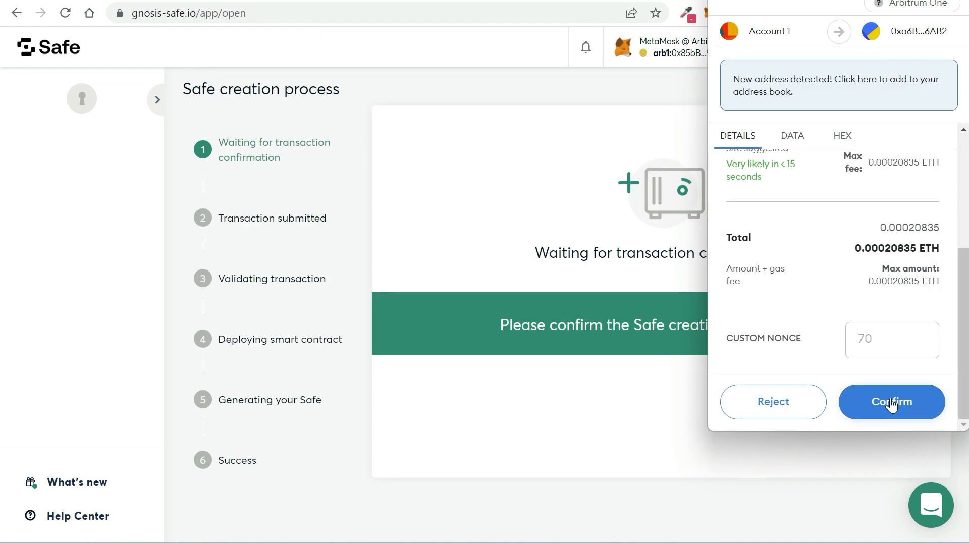
click(892, 402)
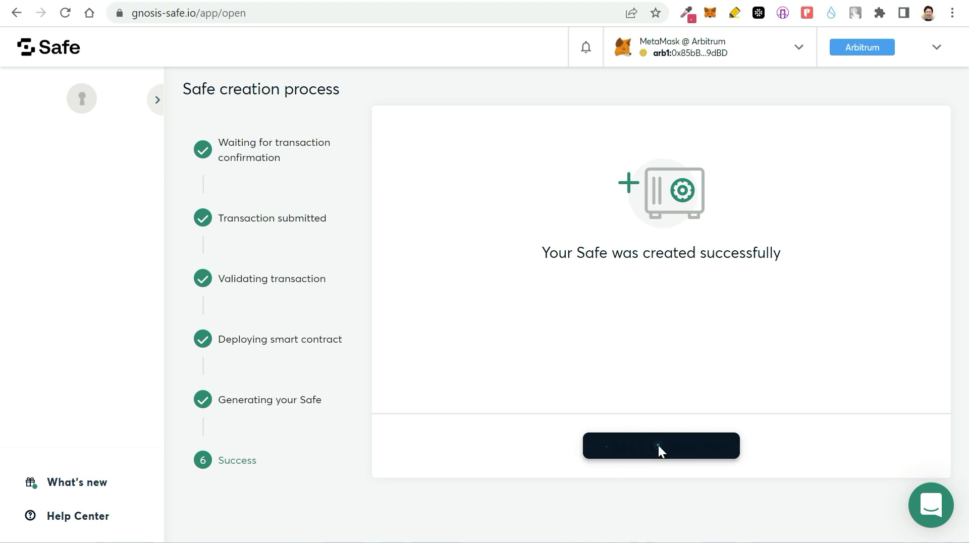
click(659, 446)
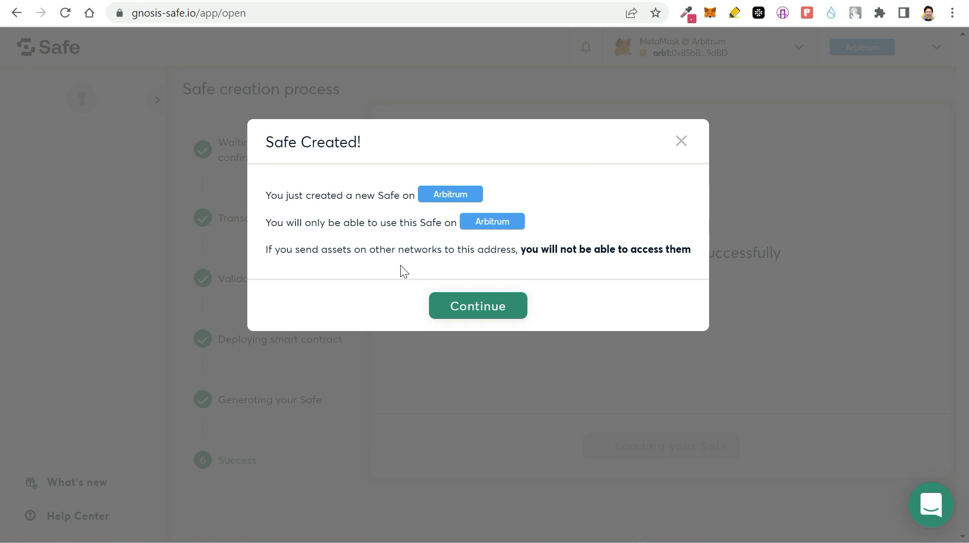
click(489, 307)
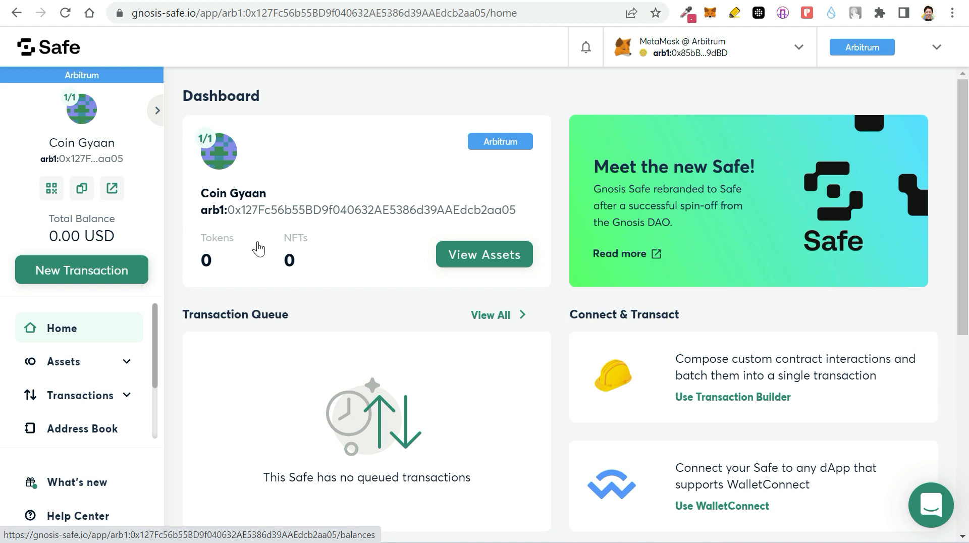
- Open the receive details for AETH in the Safe's coin assets and copy the Safe address without its chain prefix
click(126, 362)
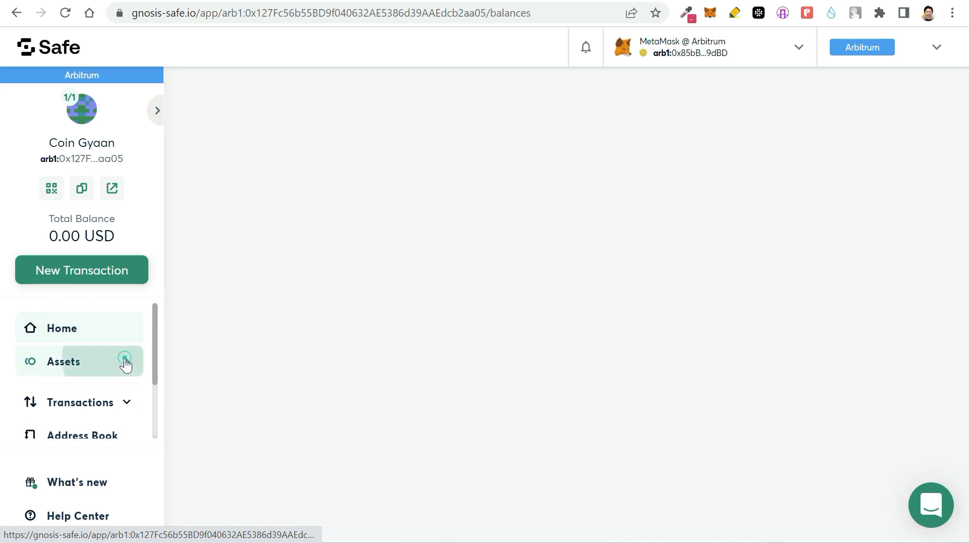
mouse_move(887, 185)
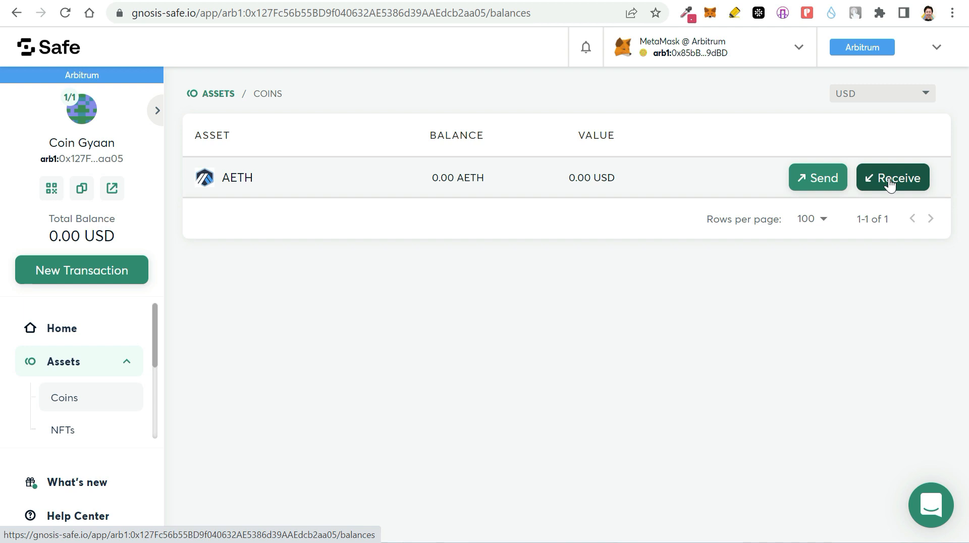
click(889, 185)
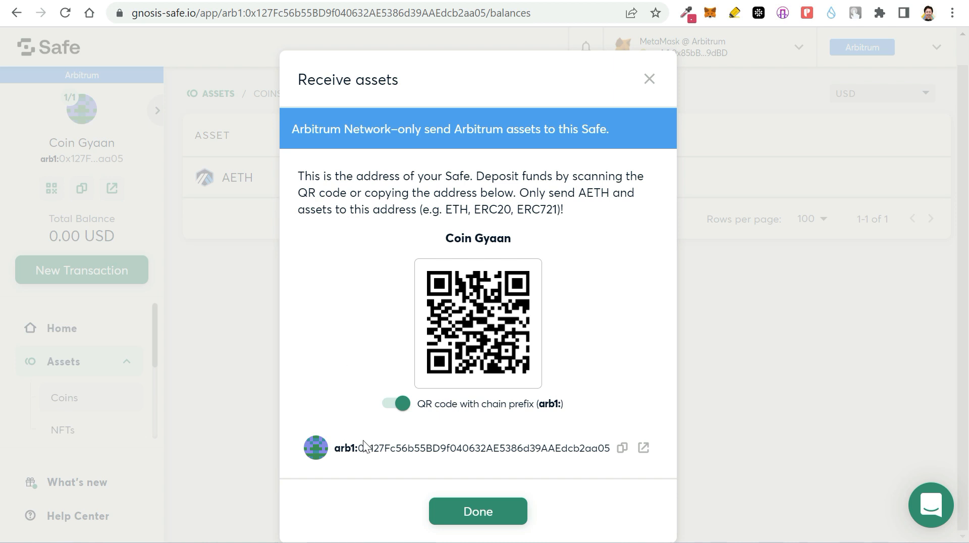
drag(358, 448, 612, 448)
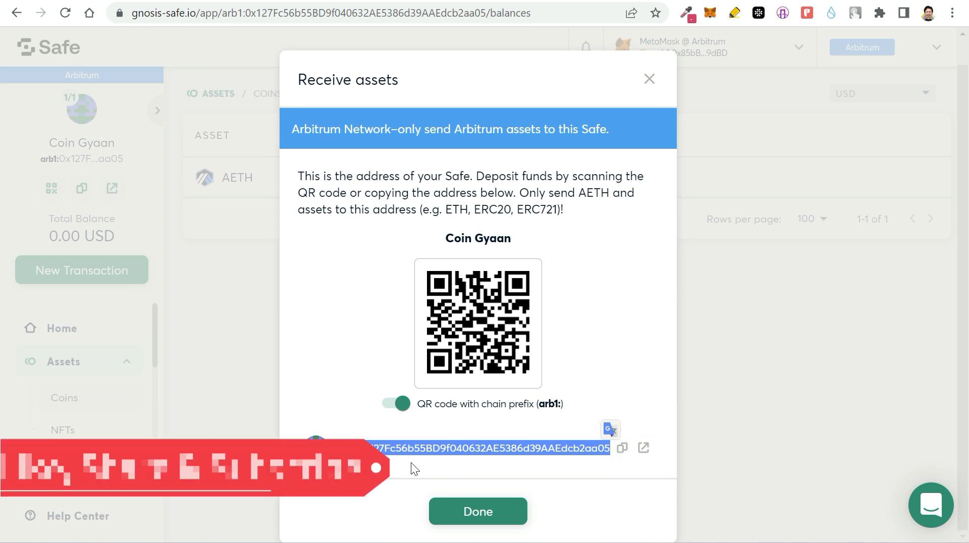
right_click(514, 446)
click(573, 293)
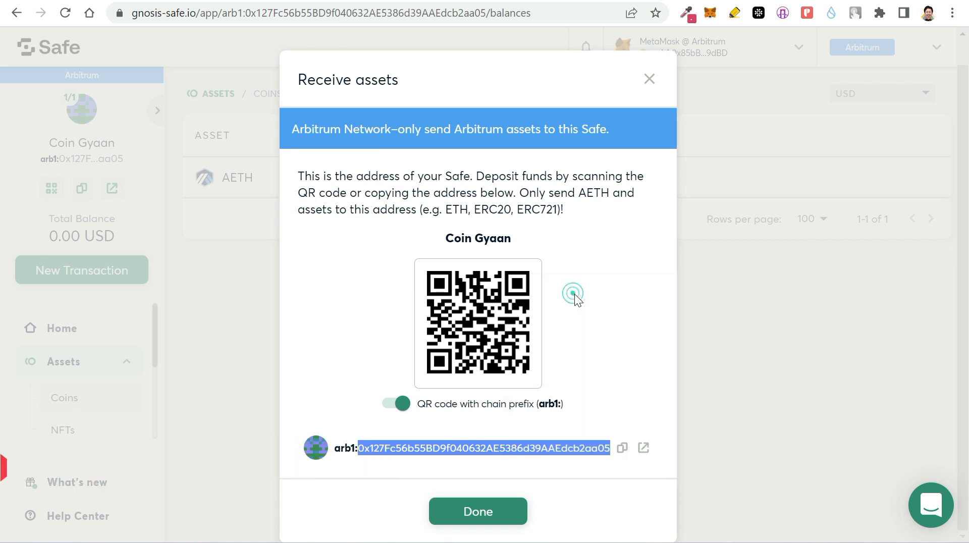
- Switch to MetaMask and start a transfer with the copied Safe address as the recipient
key(ctrl+Tab)
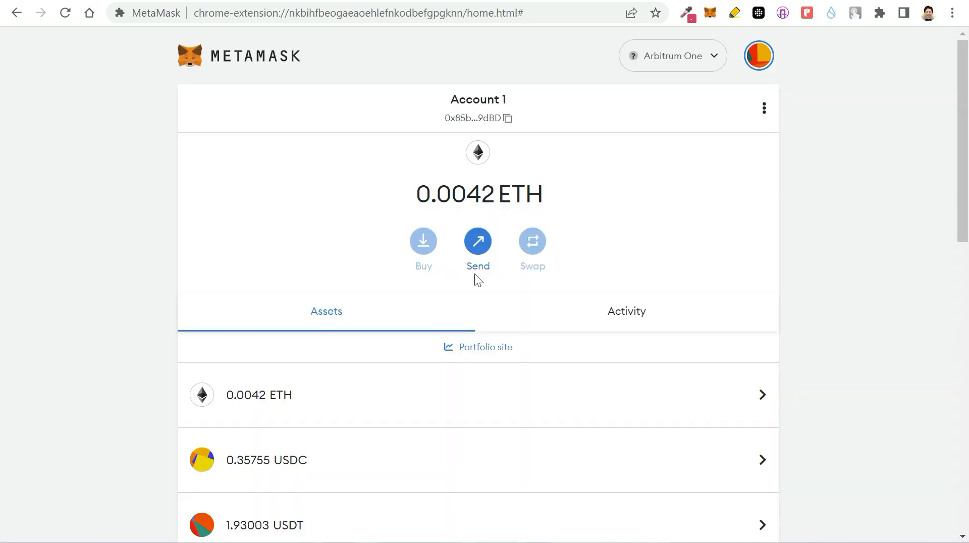
click(478, 245)
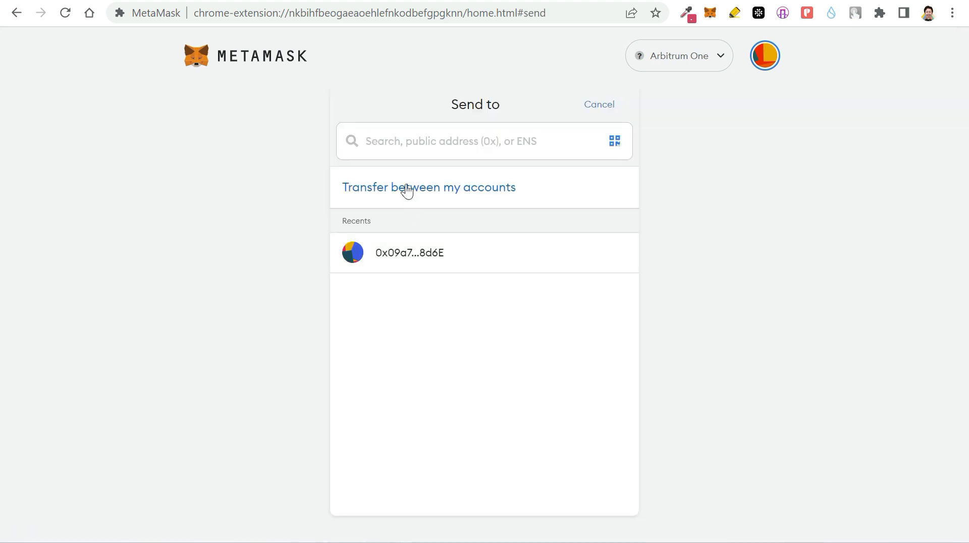
right_click(409, 147)
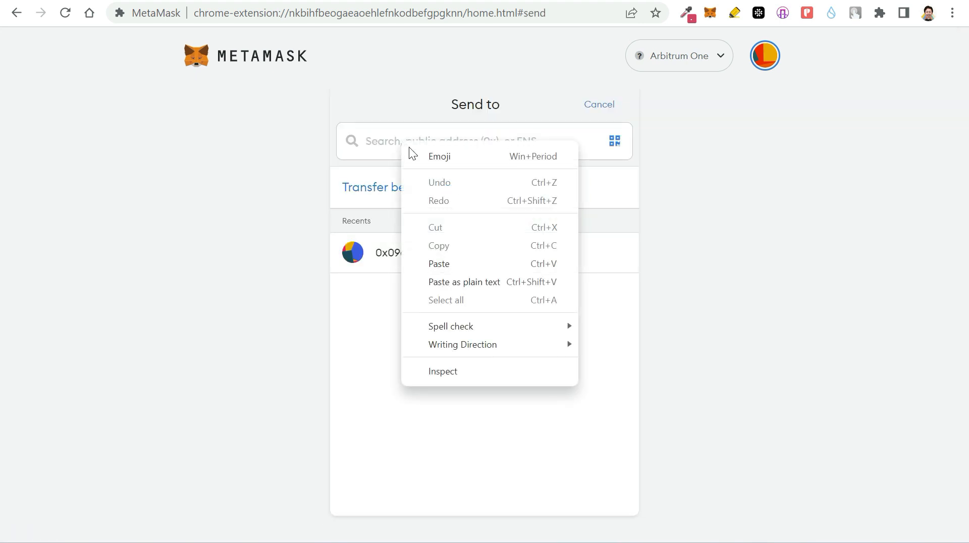
click(483, 263)
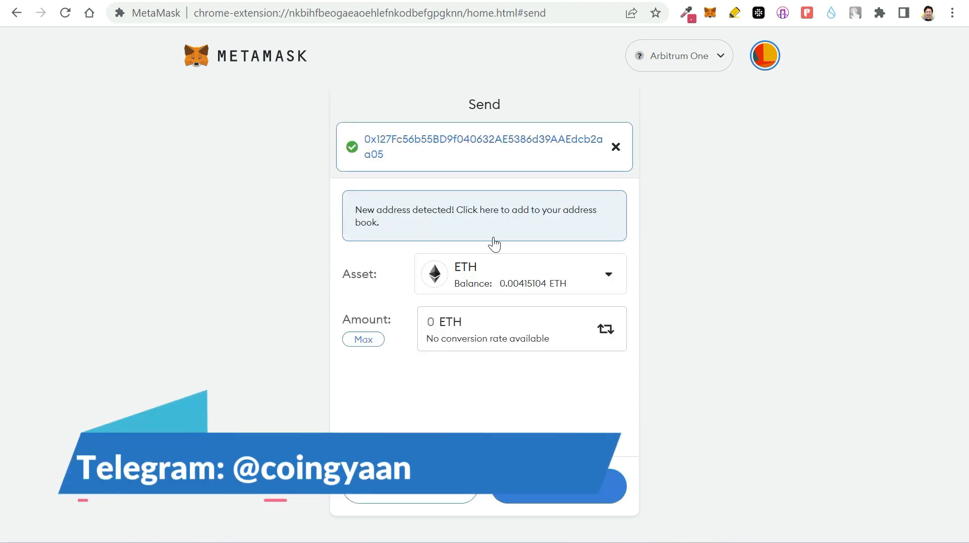
- Set the transfer amount to 0.001 ETH and confirm the transaction
text(0)
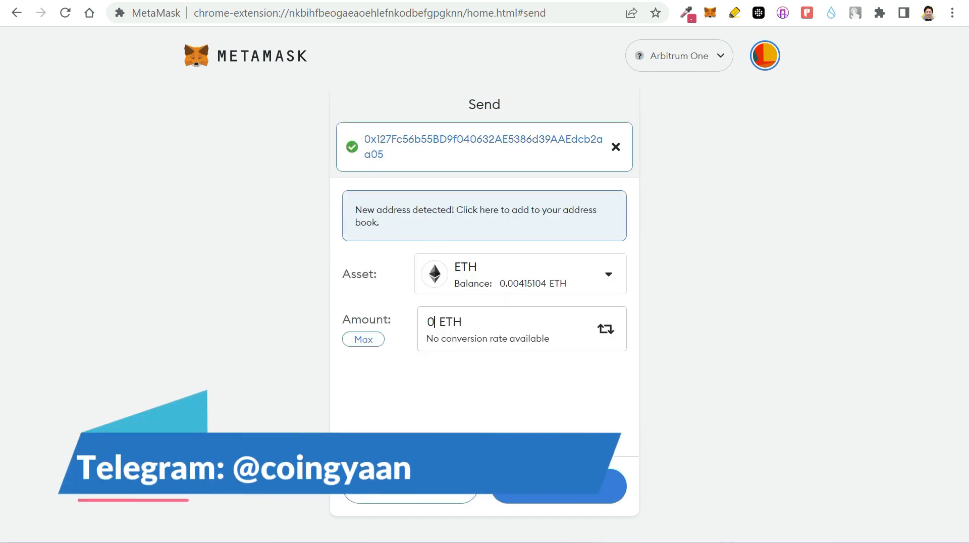
text(.001)
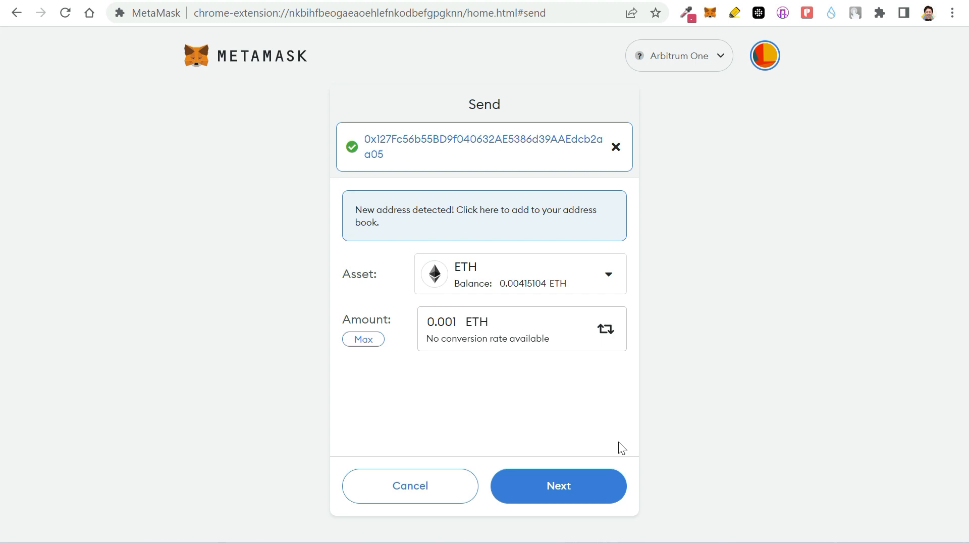
click(562, 486)
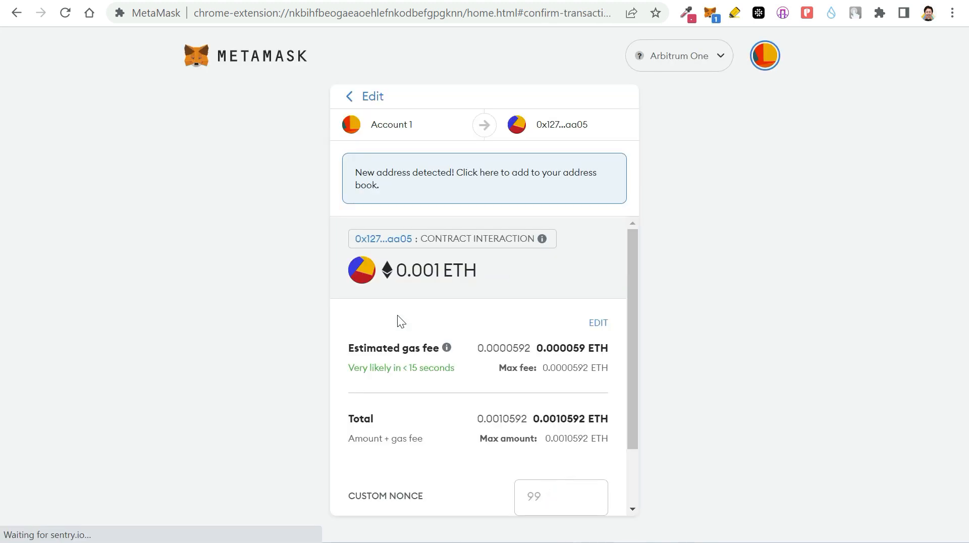
scroll(397, 318, down, 2)
click(564, 486)
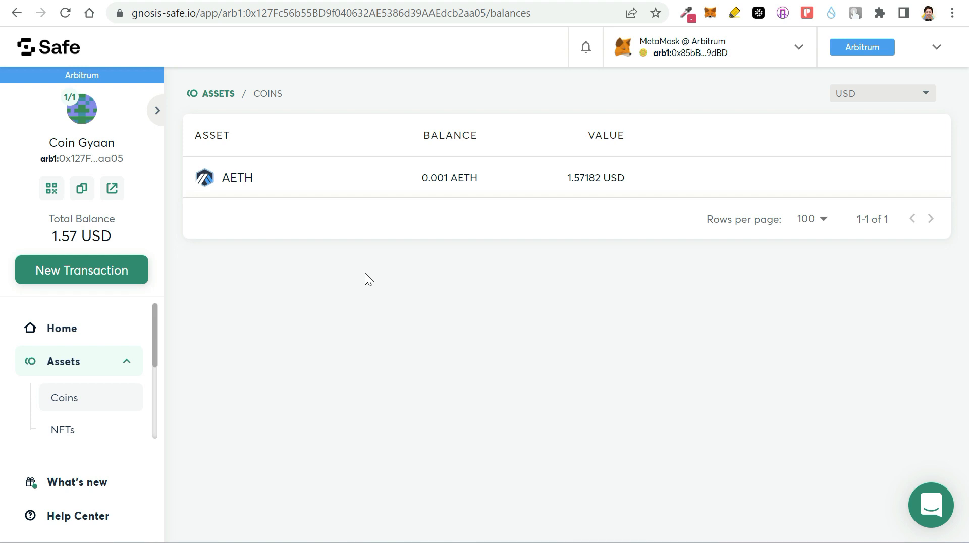
- Start sending AETH from the Safe's coin assets, with the account address copied from MetaMask as the recipient
mouse_move(816, 182)
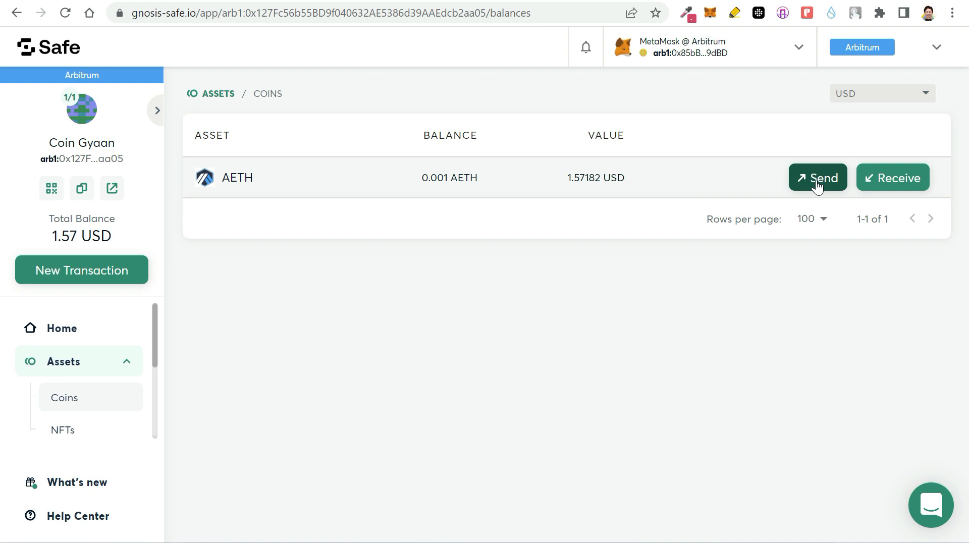
click(816, 179)
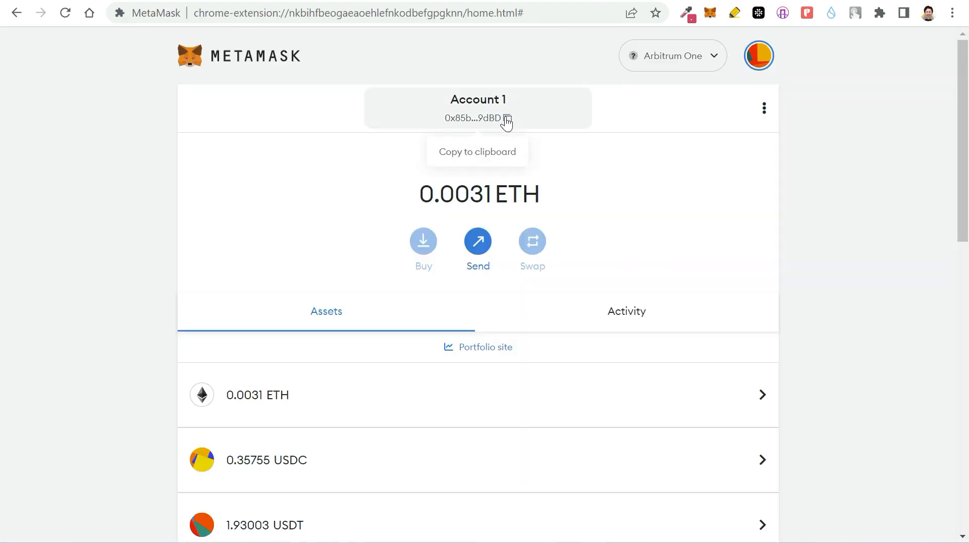
click(507, 118)
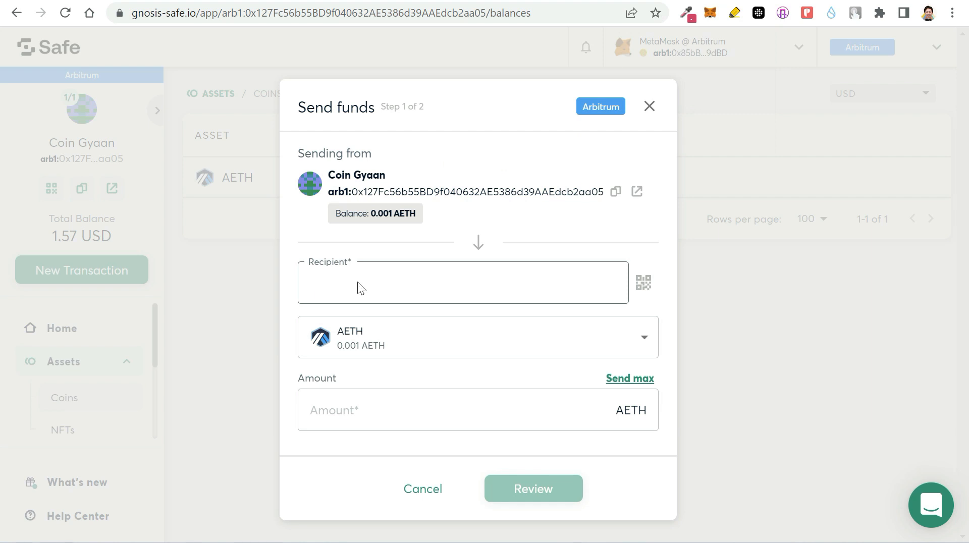
right_click(357, 282)
click(431, 159)
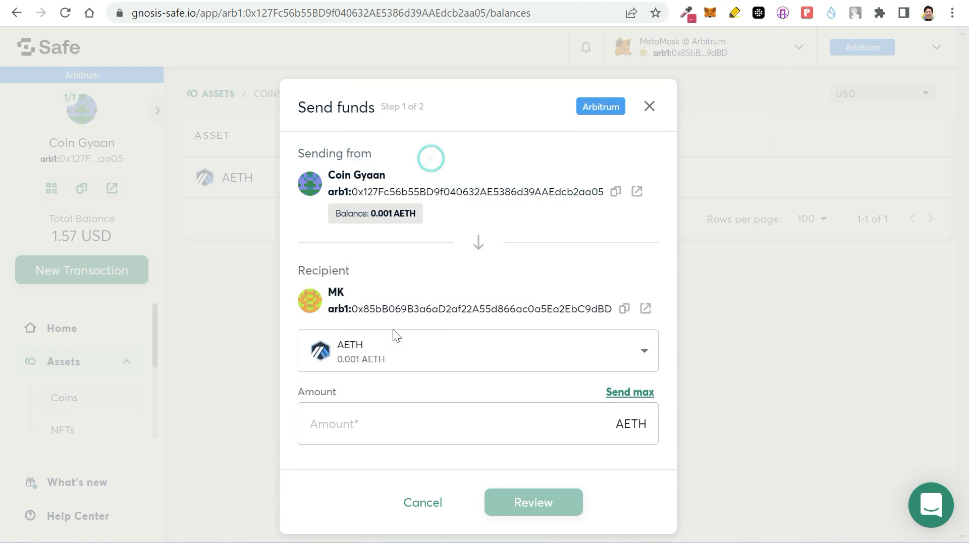
- Submit the transfer with the maximum amount of 0.001 AETH and confirm the Safe transaction in MetaMask
click(629, 396)
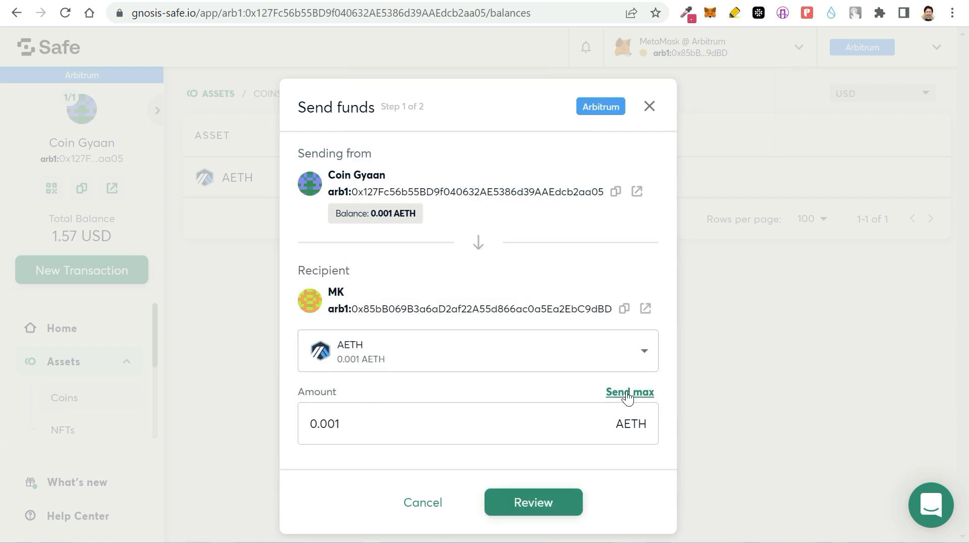
click(527, 508)
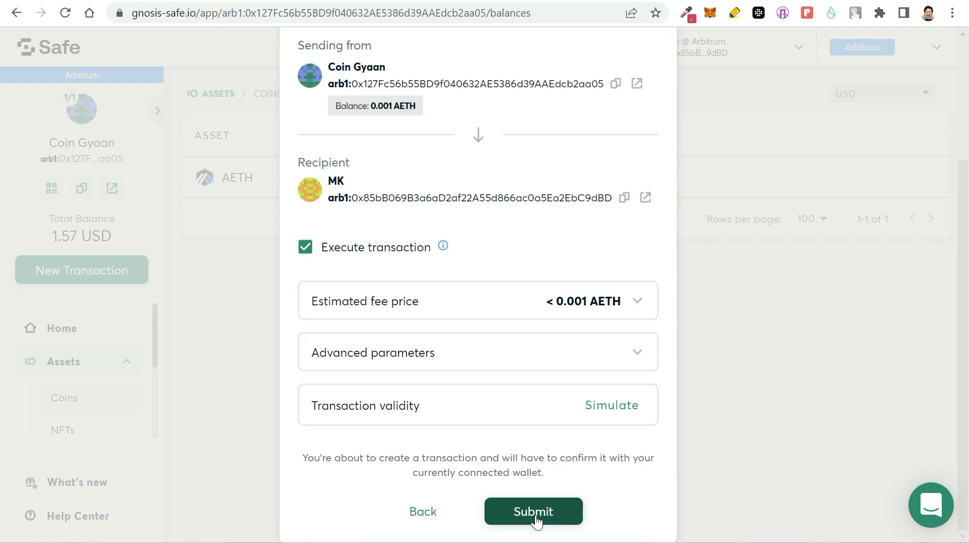
click(535, 517)
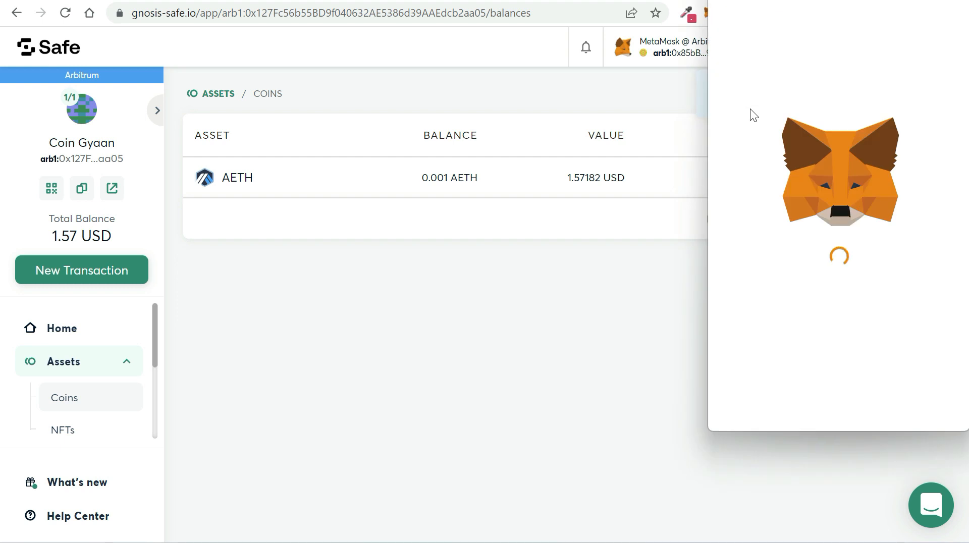
drag(824, 13, 368, 40)
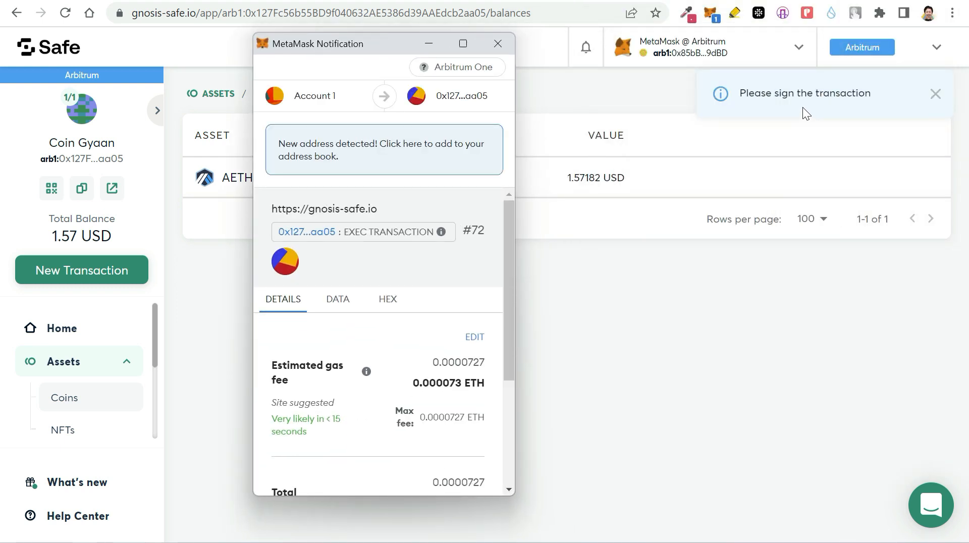
scroll(372, 284, down, 5)
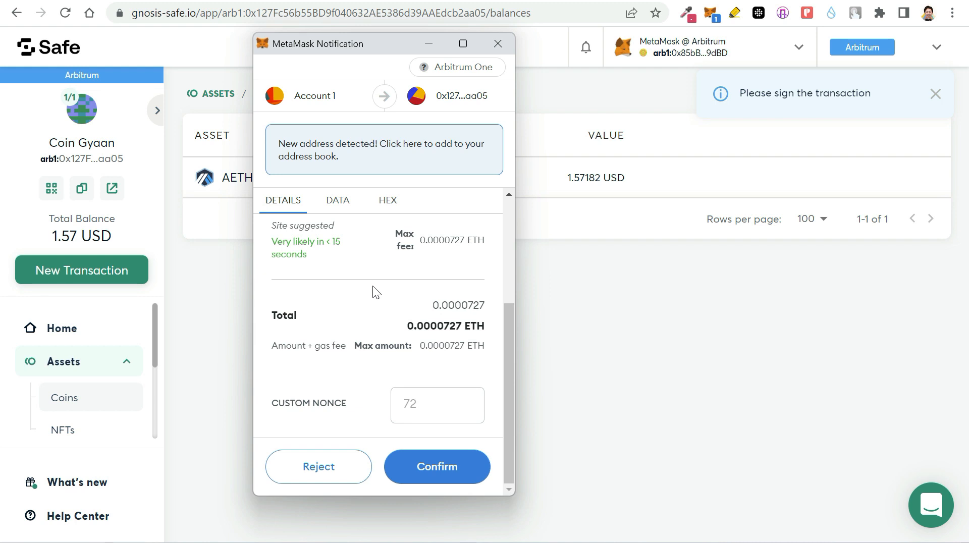
click(428, 472)
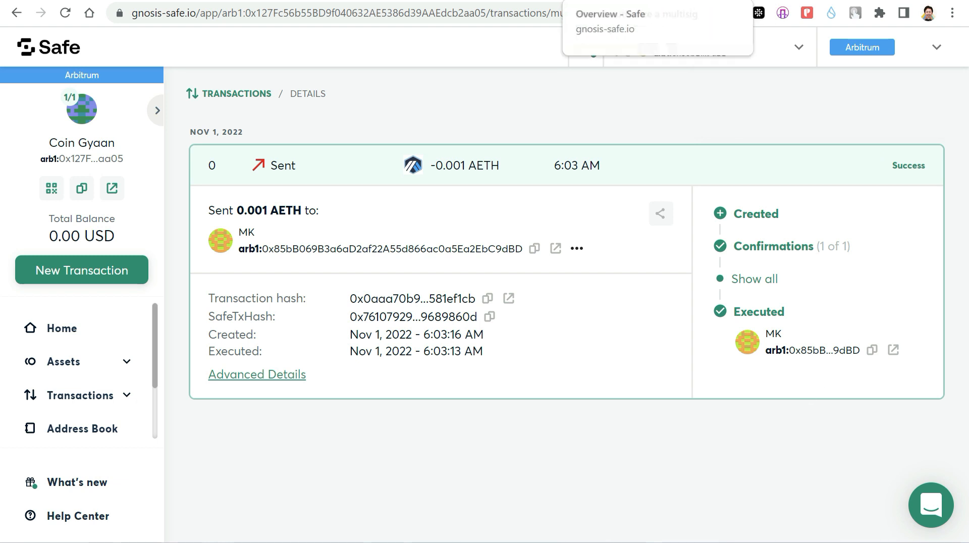
- Switch to the Optimism Docs airdrop page and examine the Airdrop #1 allocations and eligibility criteria, highlighting the transaction requirement for Multi-Sig Signers
click(530, 0)
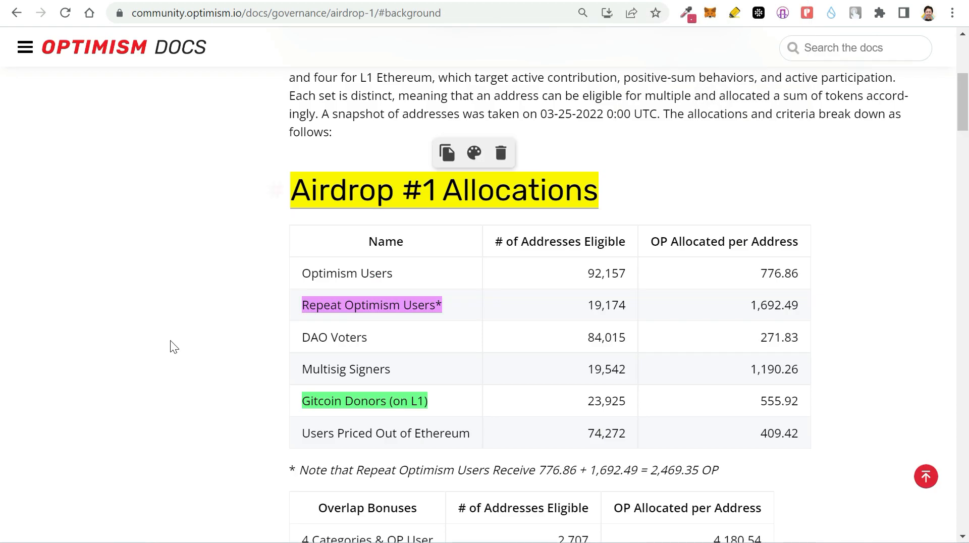
scroll(169, 337, down, 2)
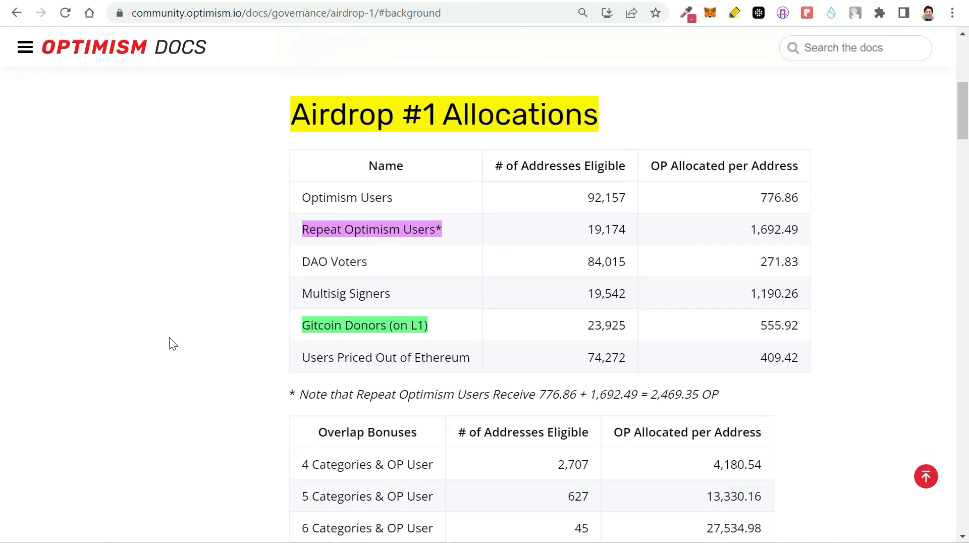
scroll(169, 337, down, 7)
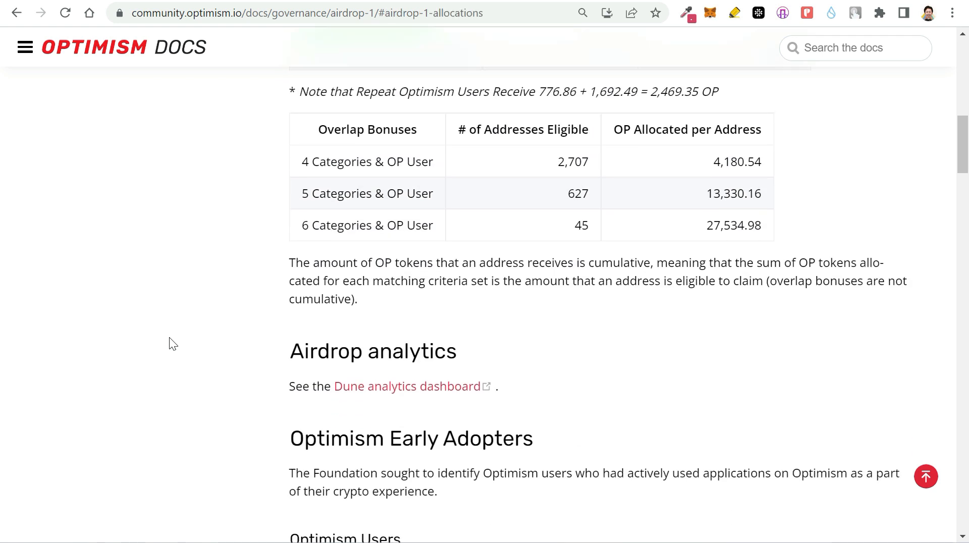
scroll(169, 337, down, 4)
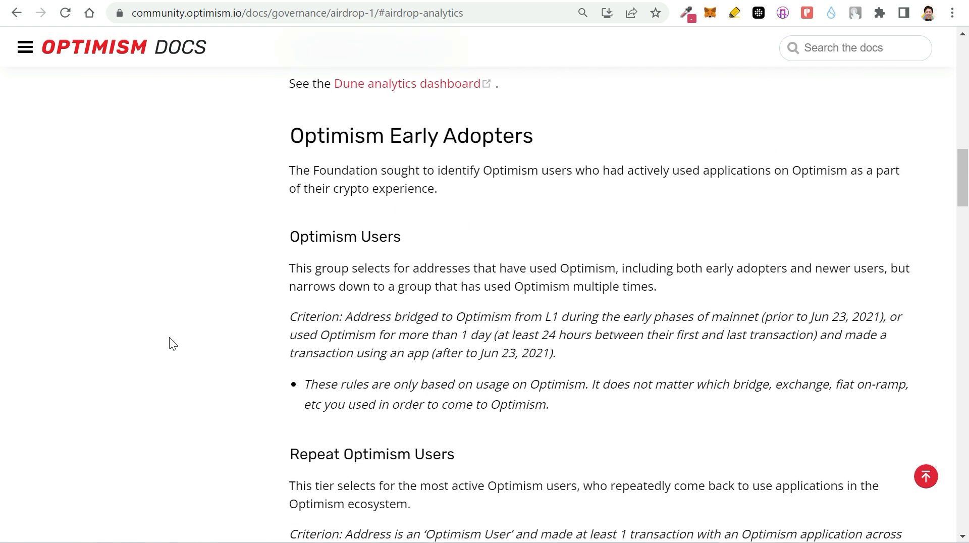
scroll(168, 337, down, 4)
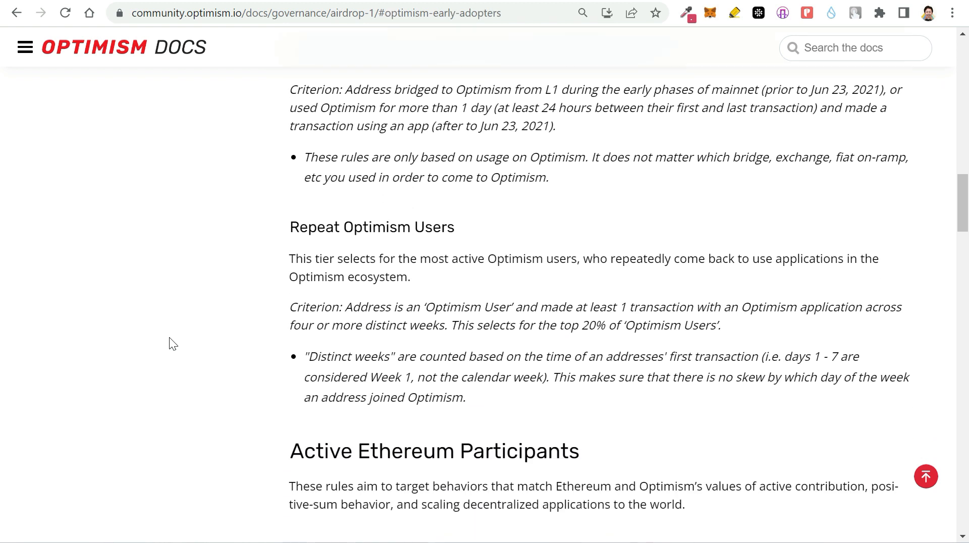
scroll(169, 337, down, 7)
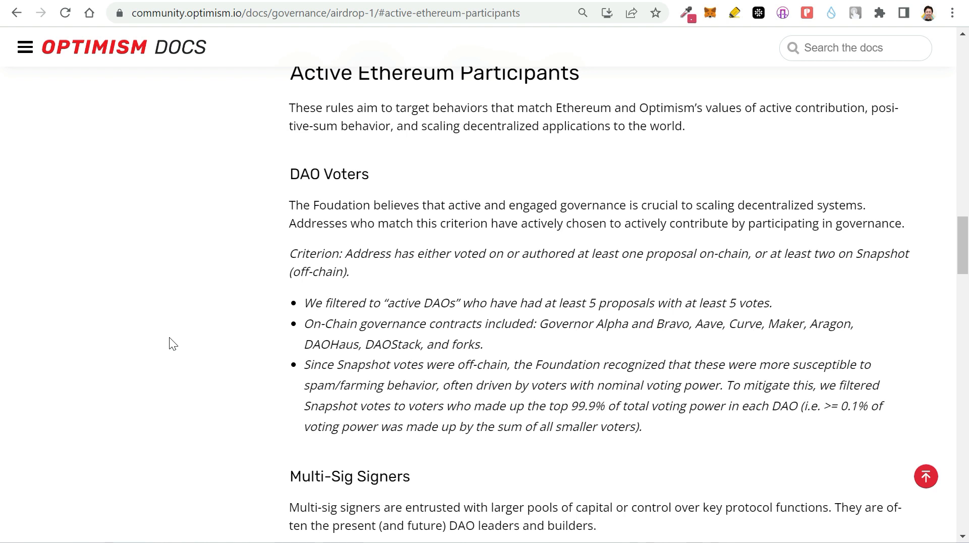
scroll(169, 337, down, 4)
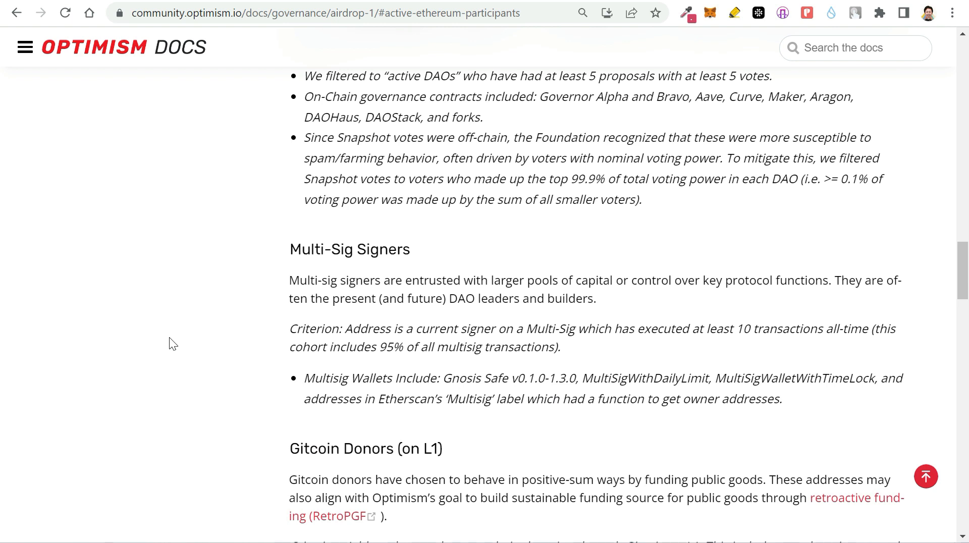
drag(527, 329, 833, 329)
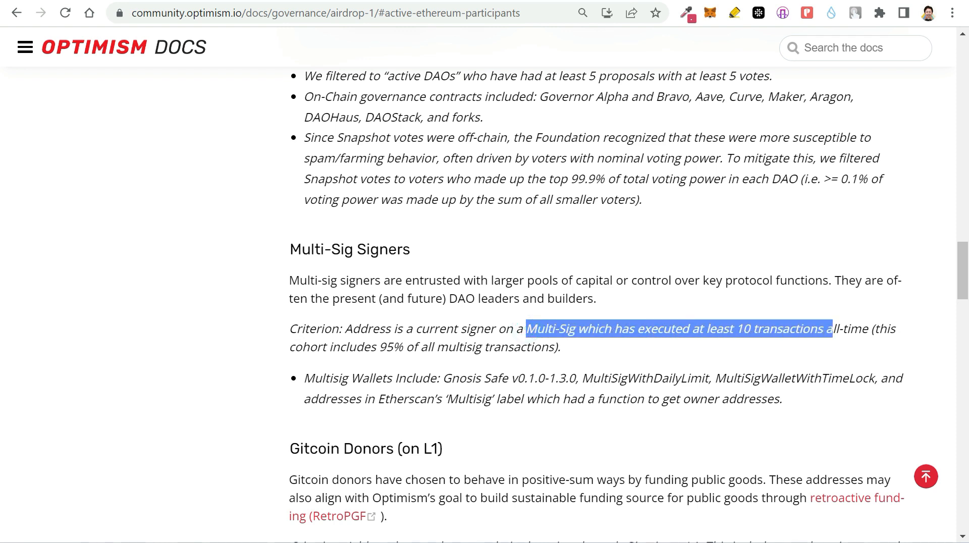